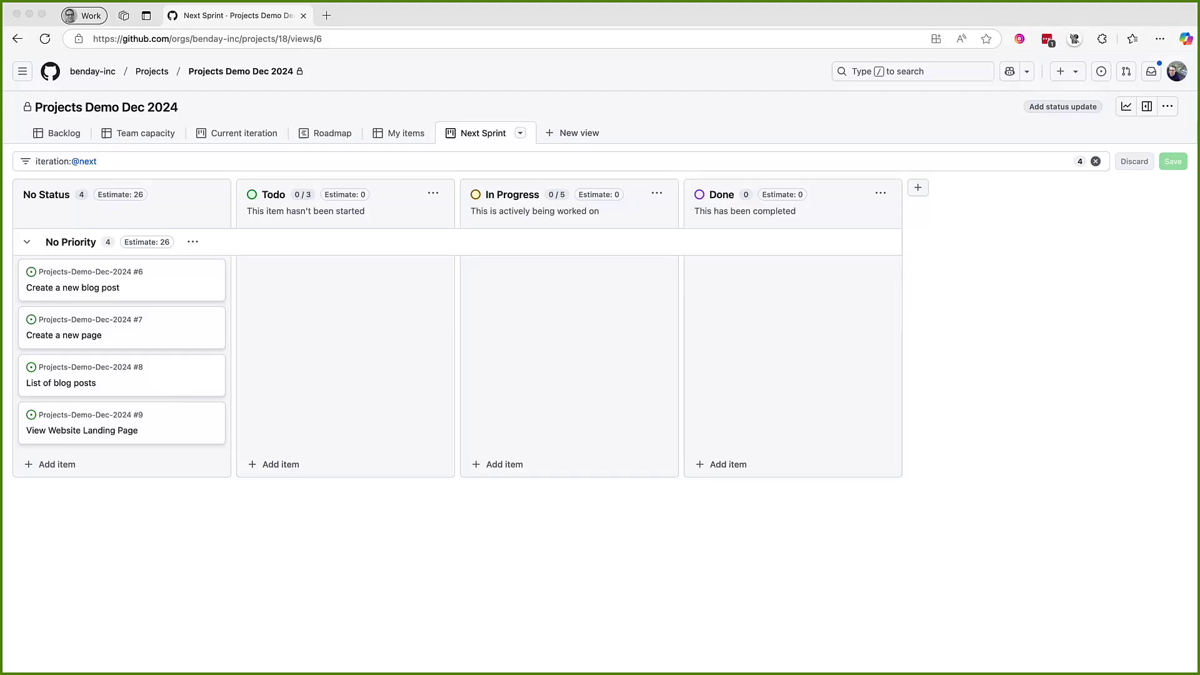
# Open the "Create a new blog post" issue from the board and start a new sub-issue under it
pyautogui.click(218, 582)
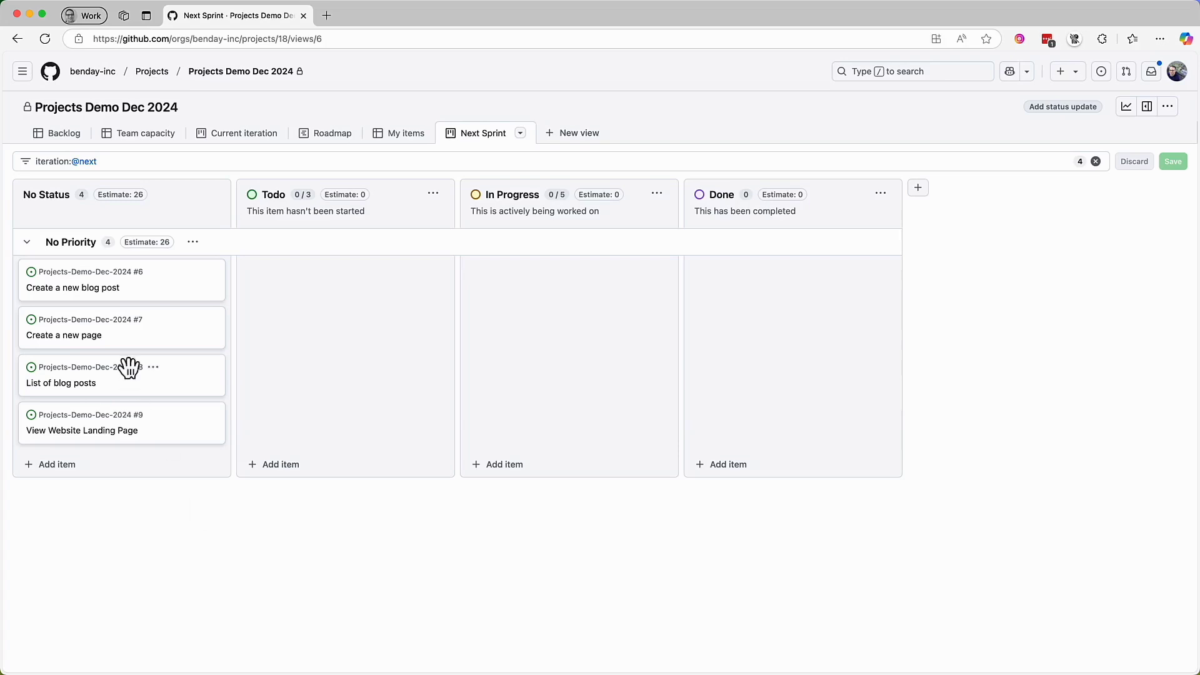
pyautogui.click(96, 290)
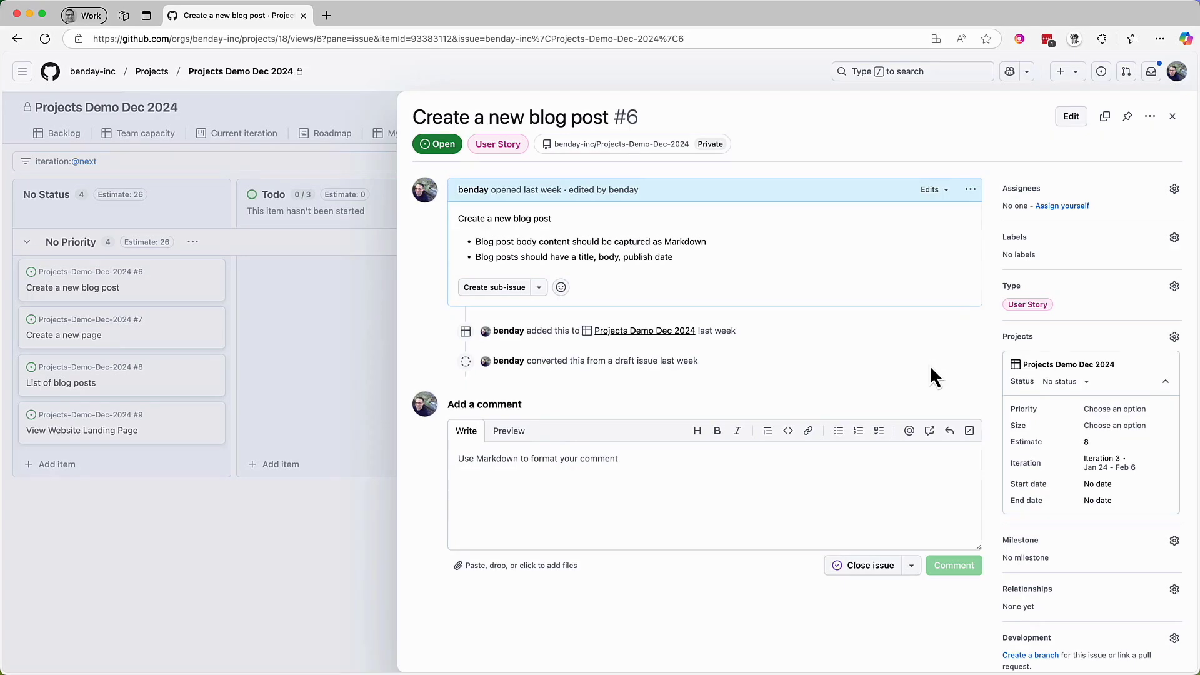
pyautogui.click(541, 289)
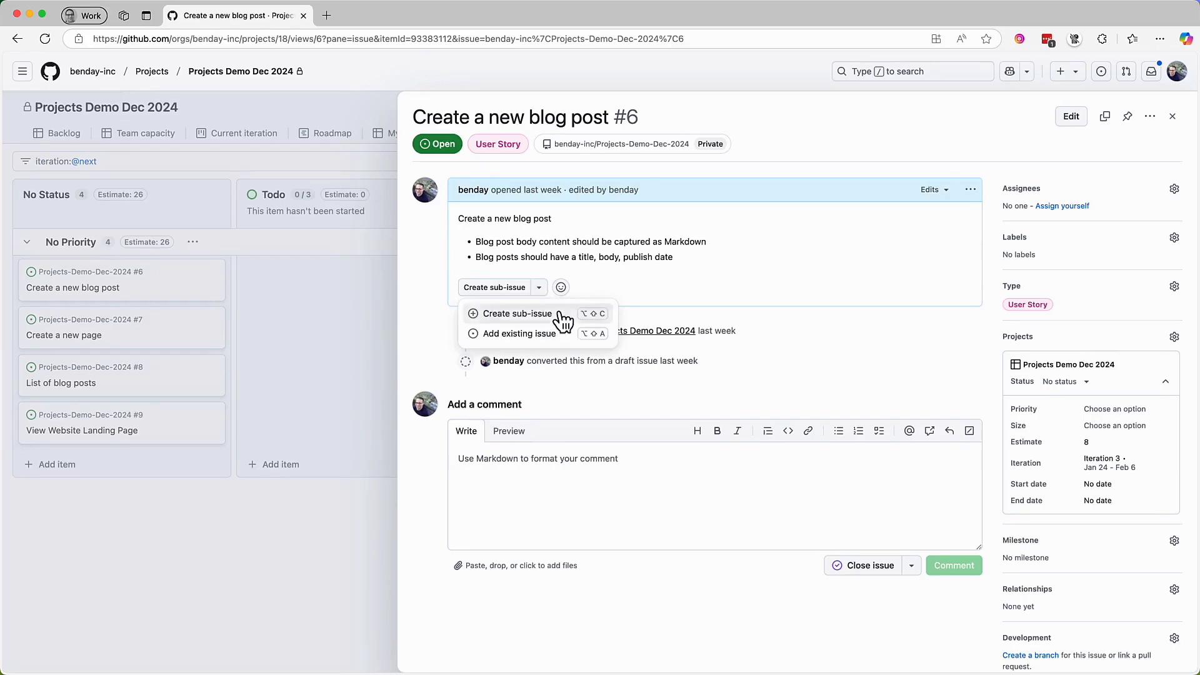
pyautogui.click(552, 314)
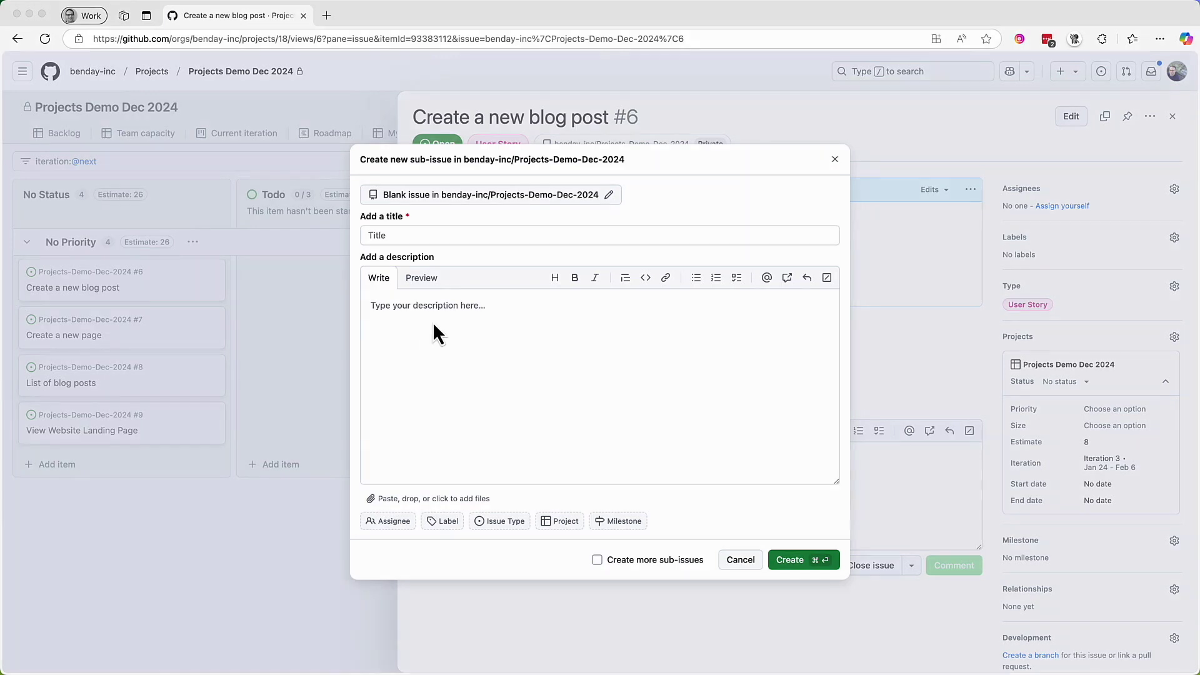
# Title the sub-issue "Design Blog Post Model" and describe it as "Define the BlogPost class with properties for Title, Body, PublishDate, and other metadata."
pyautogui.click(433, 235)
pyautogui.write('Design Blog Post Model')
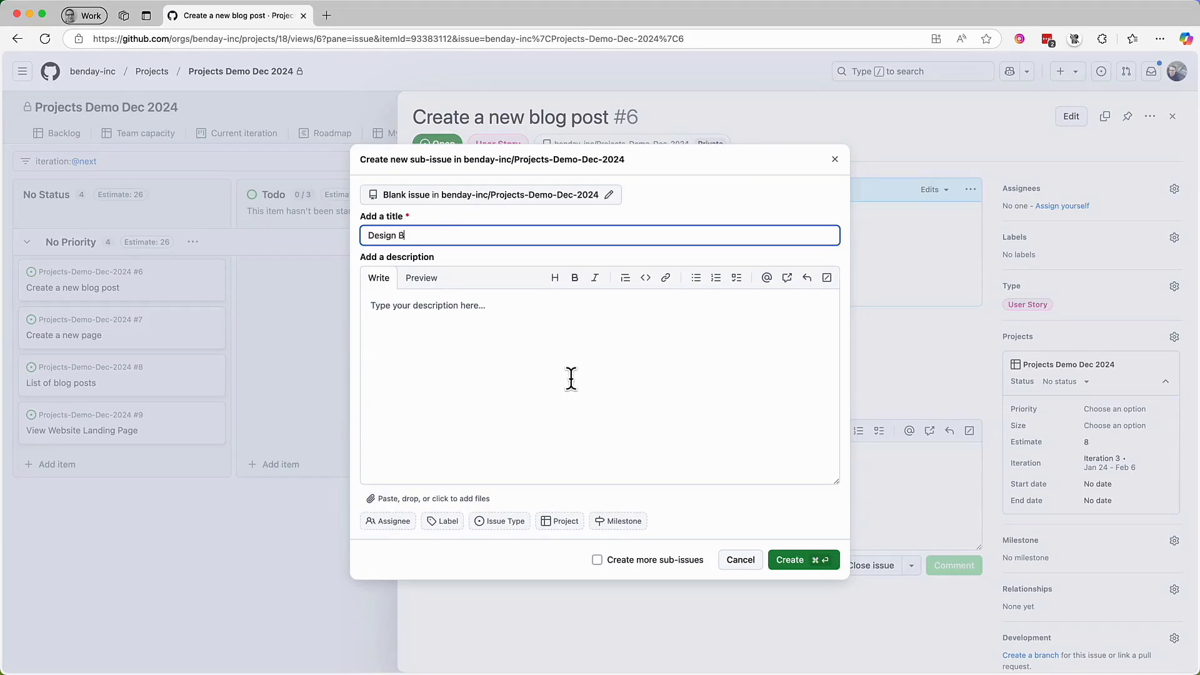
pyautogui.click(561, 382)
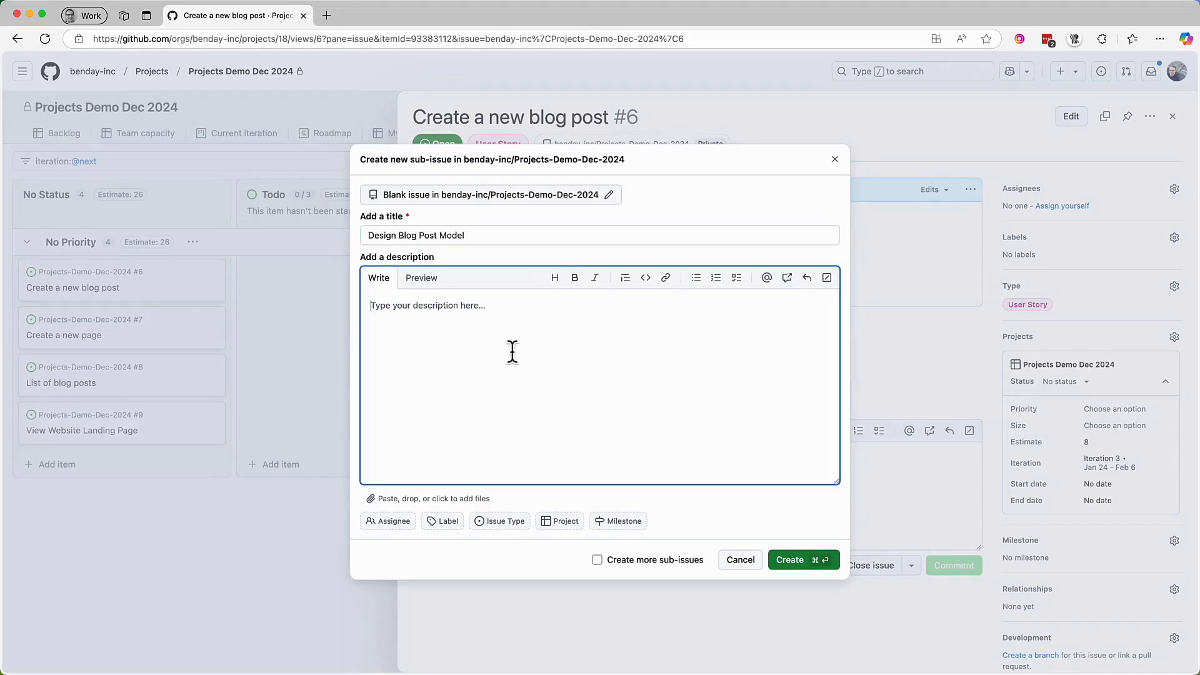
pyautogui.write('Define the BlogPost class with properties for Title, Body, PublishDate, and other metadata.')
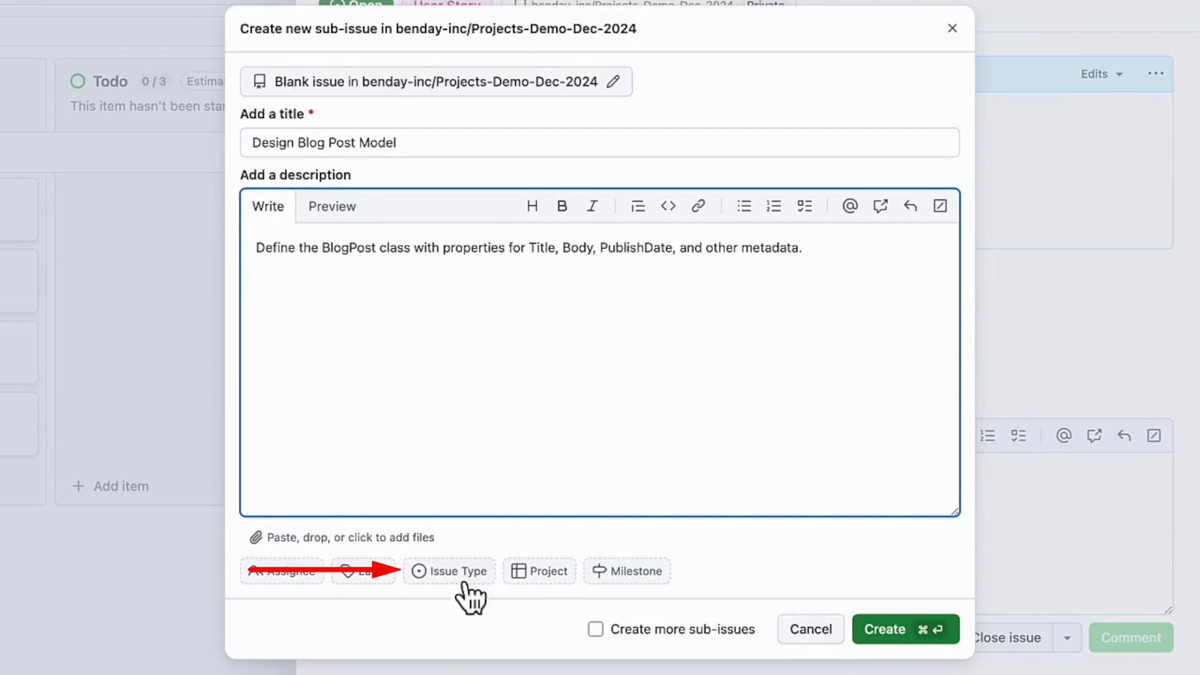
# Create the sub-issue as a Task in the Projects Demo Dec 2024 project, with the option to create more sub-issues enabled
pyautogui.click(463, 581)
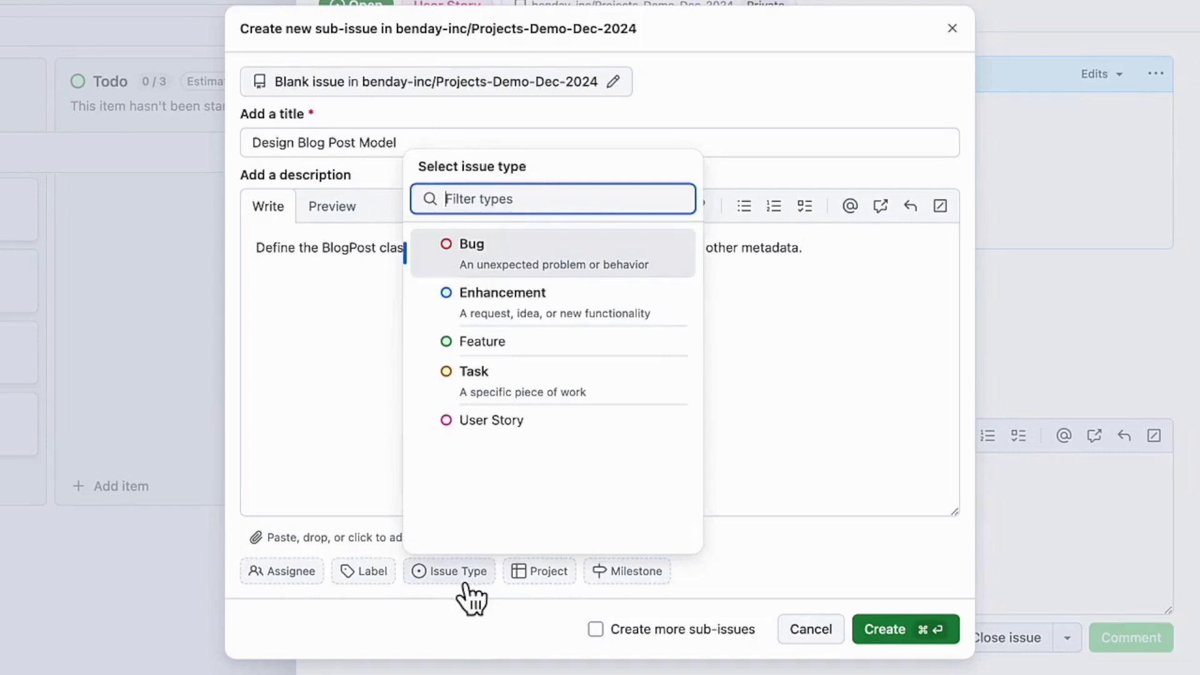
pyautogui.click(638, 403)
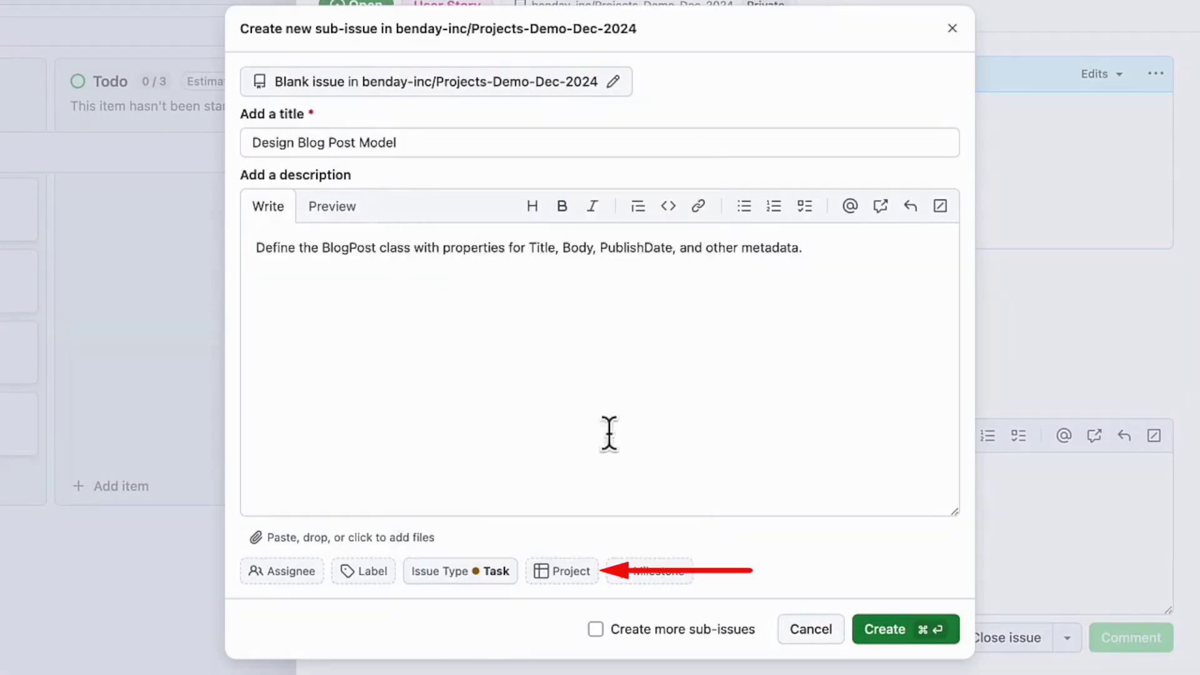
pyautogui.click(582, 578)
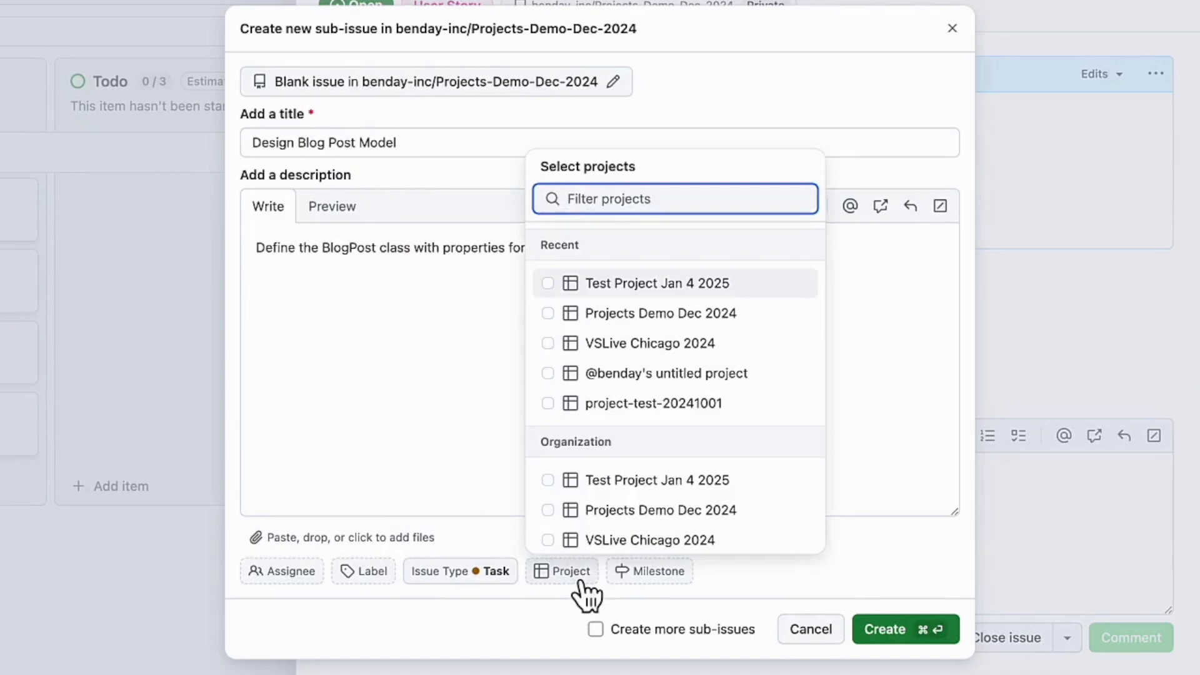
pyautogui.click(707, 320)
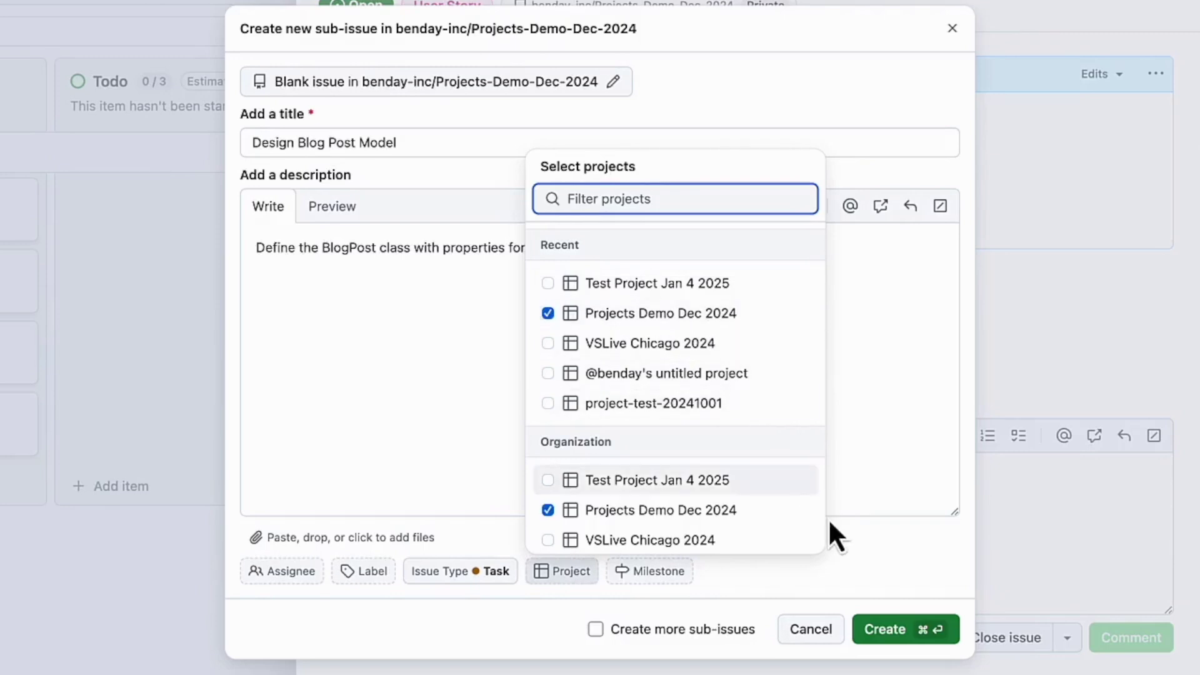
pyautogui.click(835, 584)
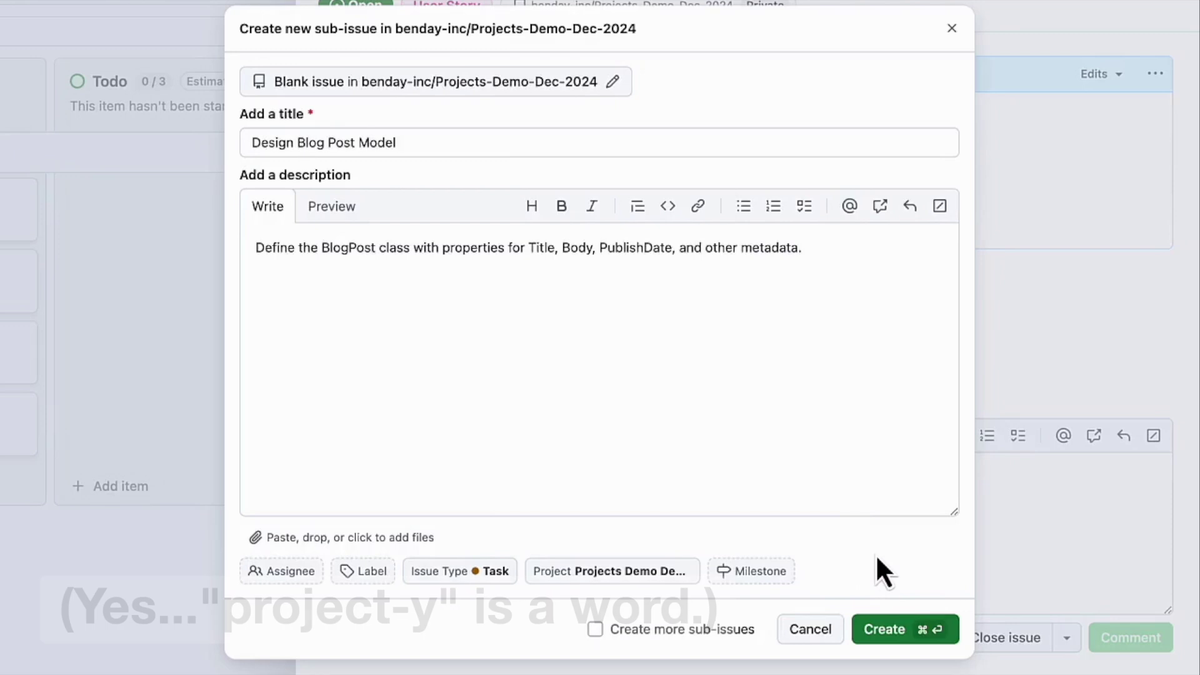
pyautogui.click(596, 630)
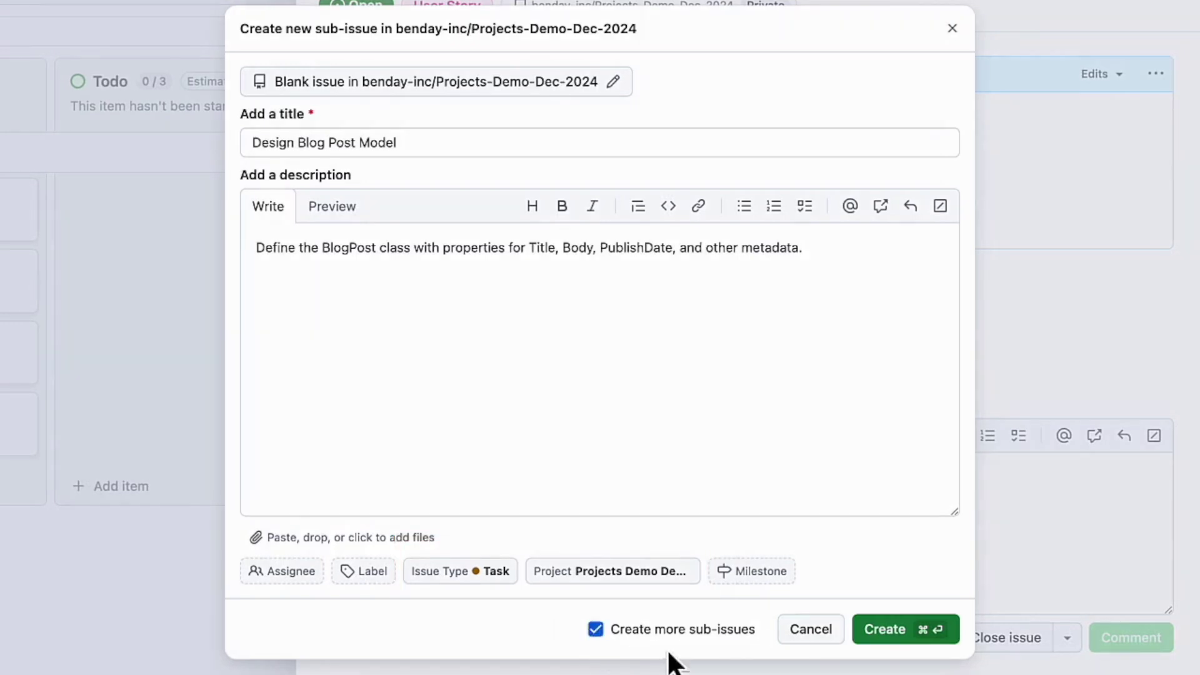
pyautogui.click(886, 631)
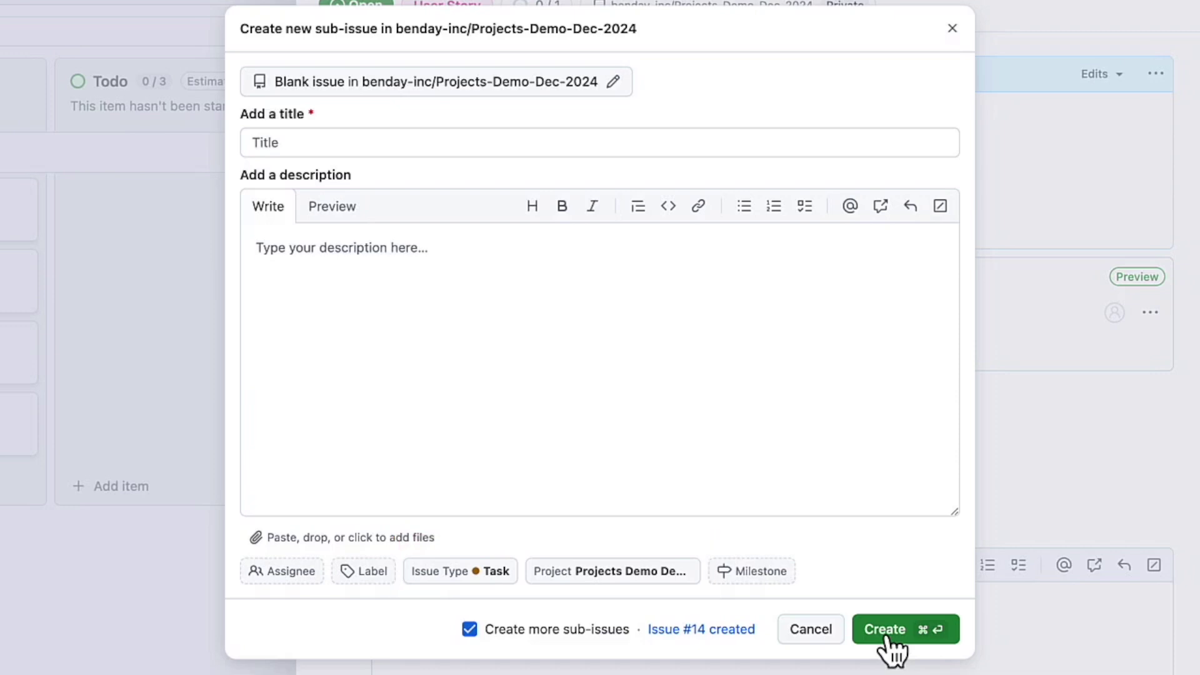
# Create a sub-issue titled "Create Cosmos DB Container" with the description "Configure a CosmosDB container for storing blog posts."
pyautogui.write('Create Cosmos DB Container')
pyautogui.click(495, 295)
pyautogui.write('Configure a CosmosDB container for storing blog posts.')
pyautogui.press('super+Return')
# Create the sub-issues "Implement Repository Interface" and "Add Create Blog Post View", pasting the copied description into the second one
pyautogui.write('Implement Repository Interface')
pyautogui.press('super+Return')
pyautogui.write('Add Create Blog Post View')
pyautogui.rightClick(576, 344)
pyautogui.click(612, 494)
pyautogui.click(905, 635)
# Create the sub-issue "Create Blog Post Controller Method" described as "Add a Create action in the BlogPostController to handle GET requests and display the form."
pyautogui.write('Create Blog Post Controller Method')
pyautogui.rightClick(337, 269)
pyautogui.click(375, 445)
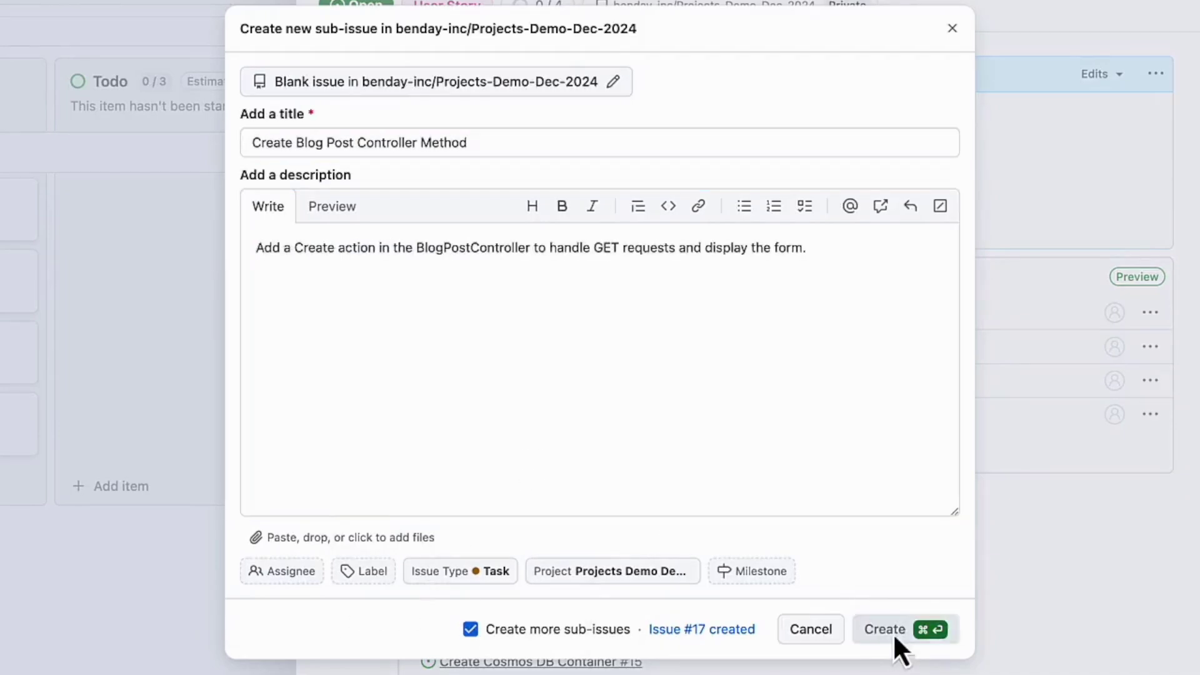
pyautogui.click(892, 633)
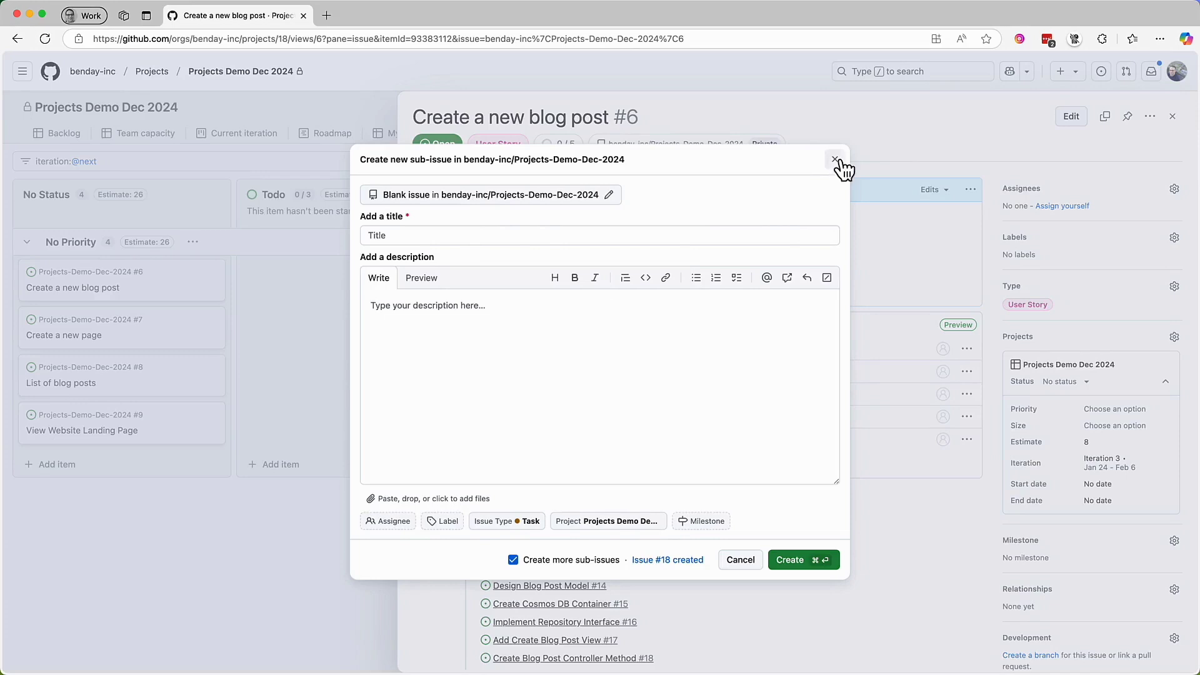
# Close the sub-issue form and the issue details to return to the Next Sprint board
pyautogui.click(835, 160)
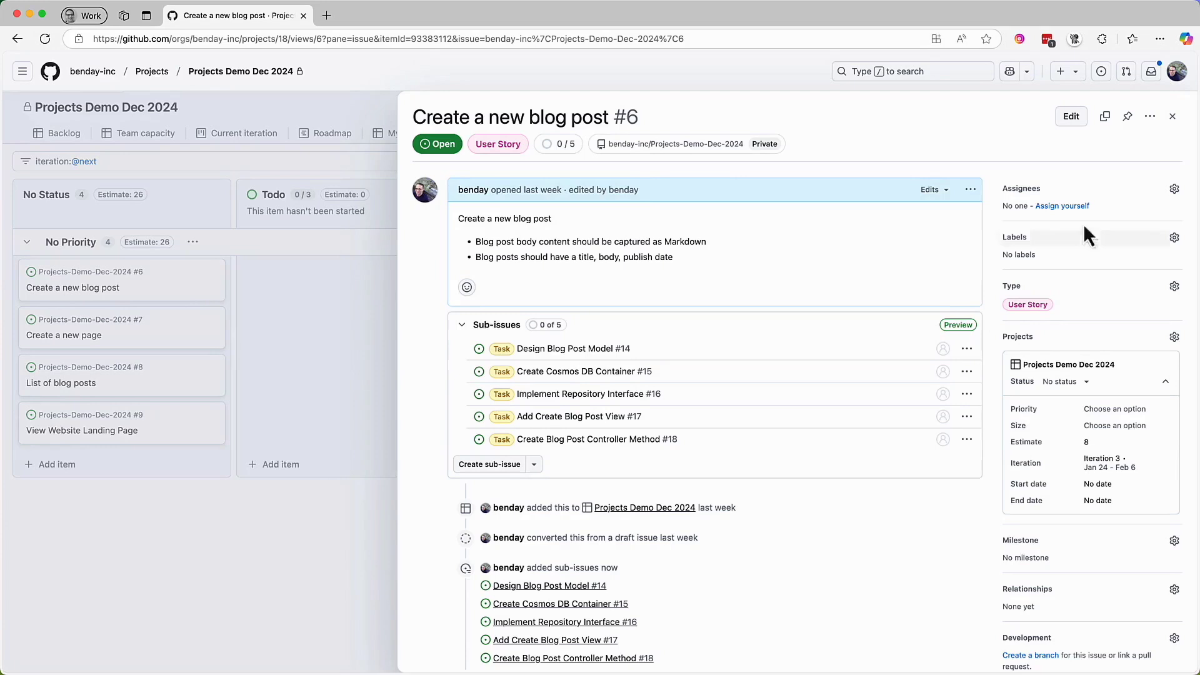
pyautogui.click(1172, 118)
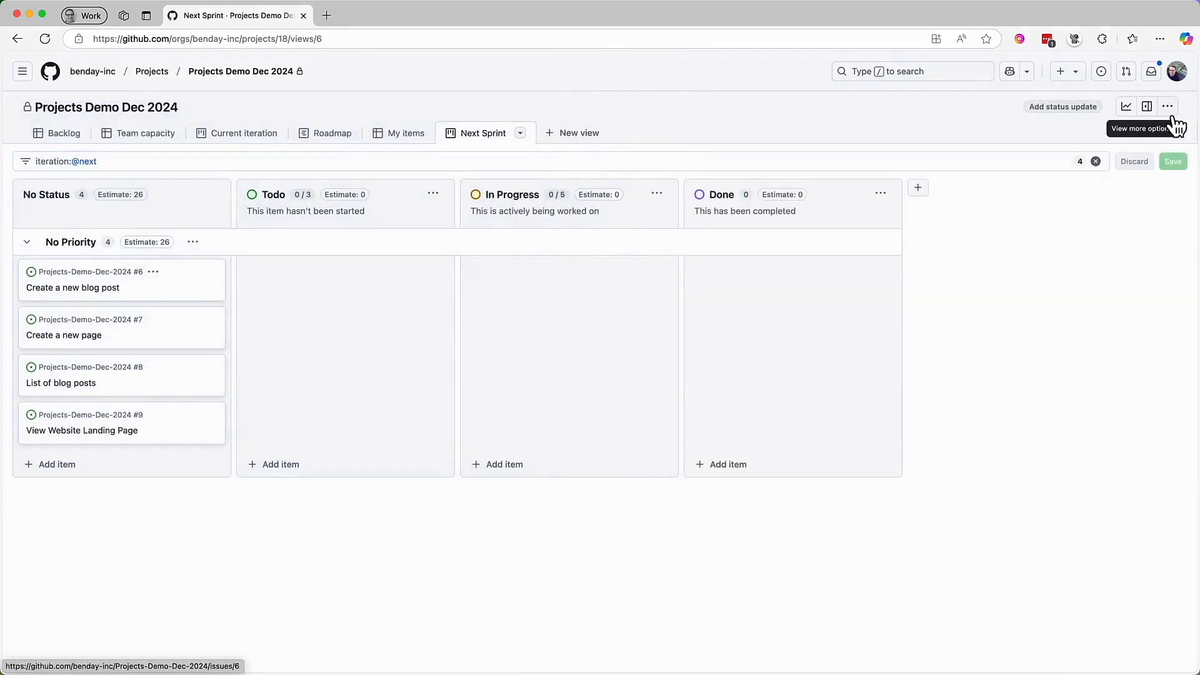